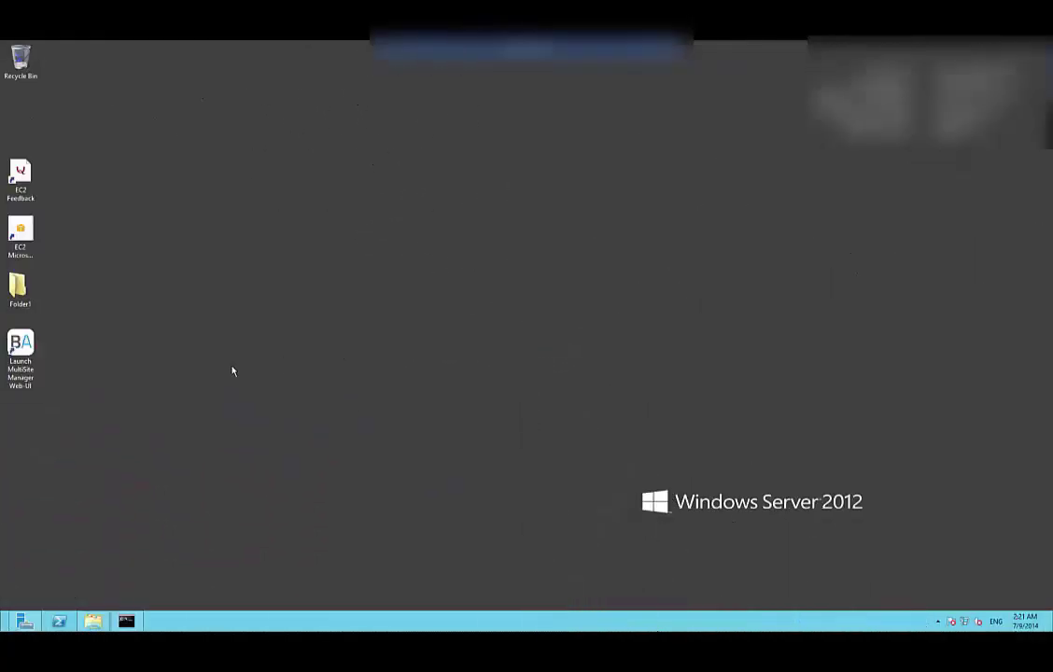
Launch MultiSite Manager and create the administrator login 'Admin' with a confirmed password
{"action": "double_click", "coordinate": [21, 347]}
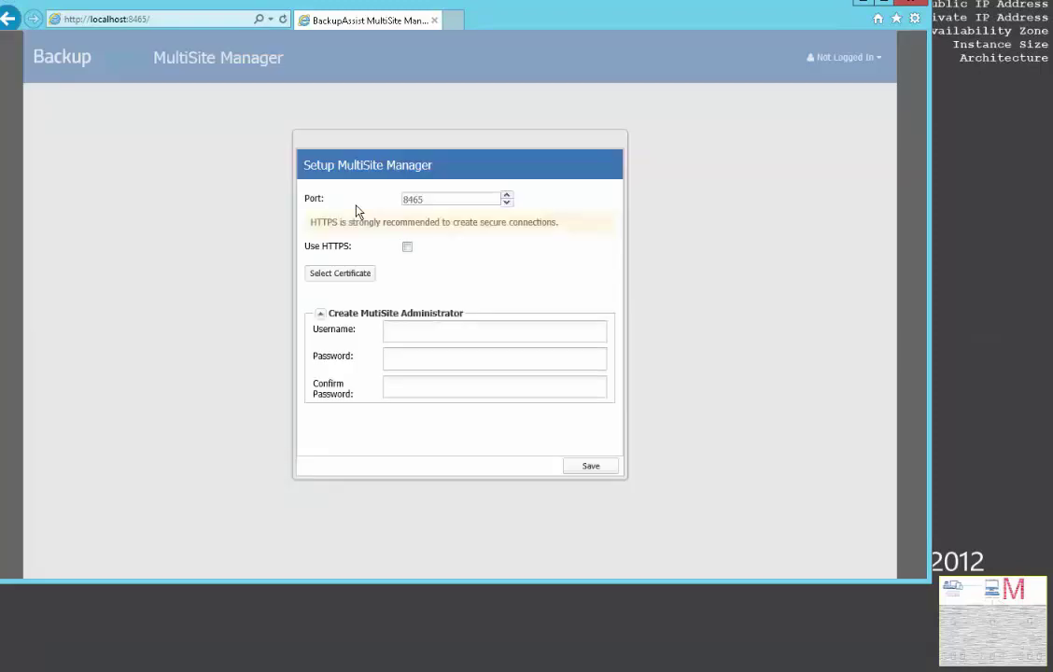
{"action": "left_click", "coordinate": [404, 330]}
{"action": "type", "text": "Admin"}
{"action": "key", "text": "Tab"}
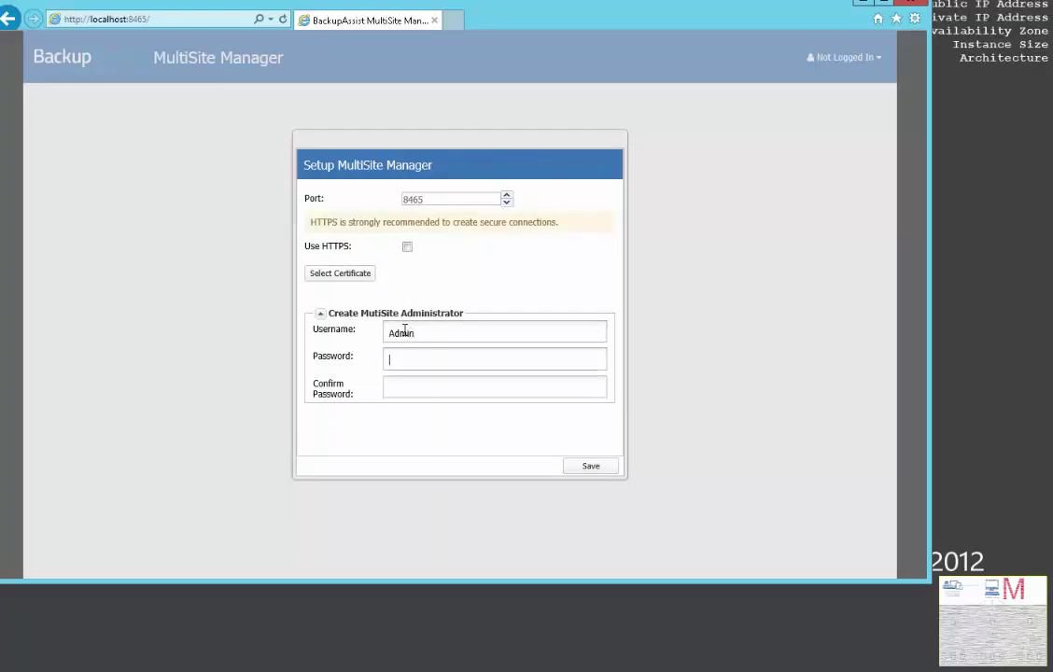
{"action": "type", "text": "Passw0r"}
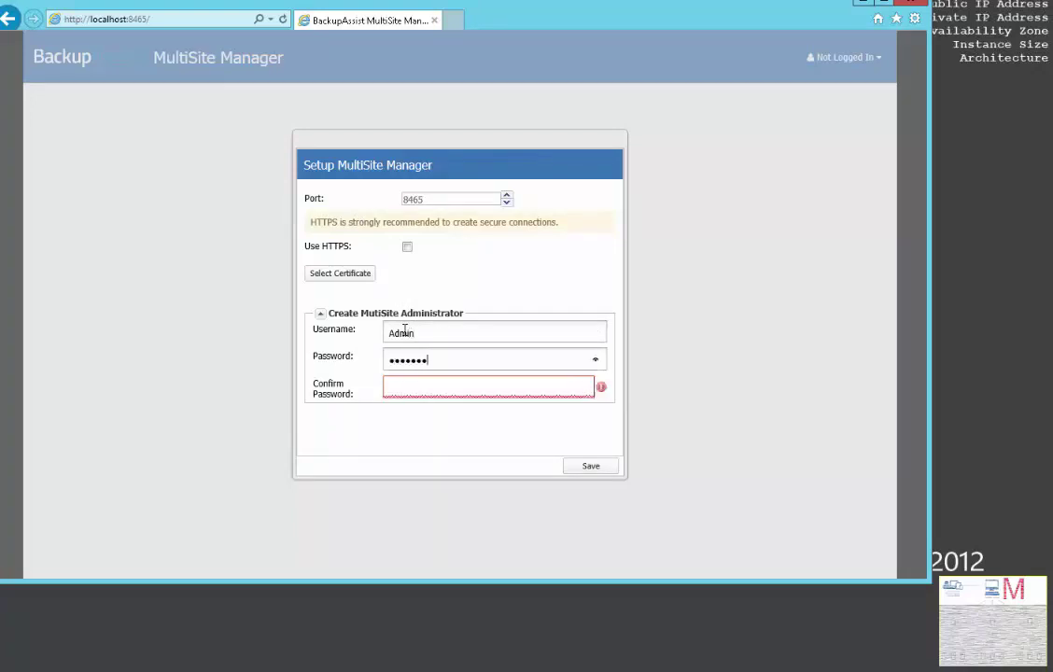
{"action": "key", "text": "Tab"}
{"action": "type", "text": "Passw0r"}
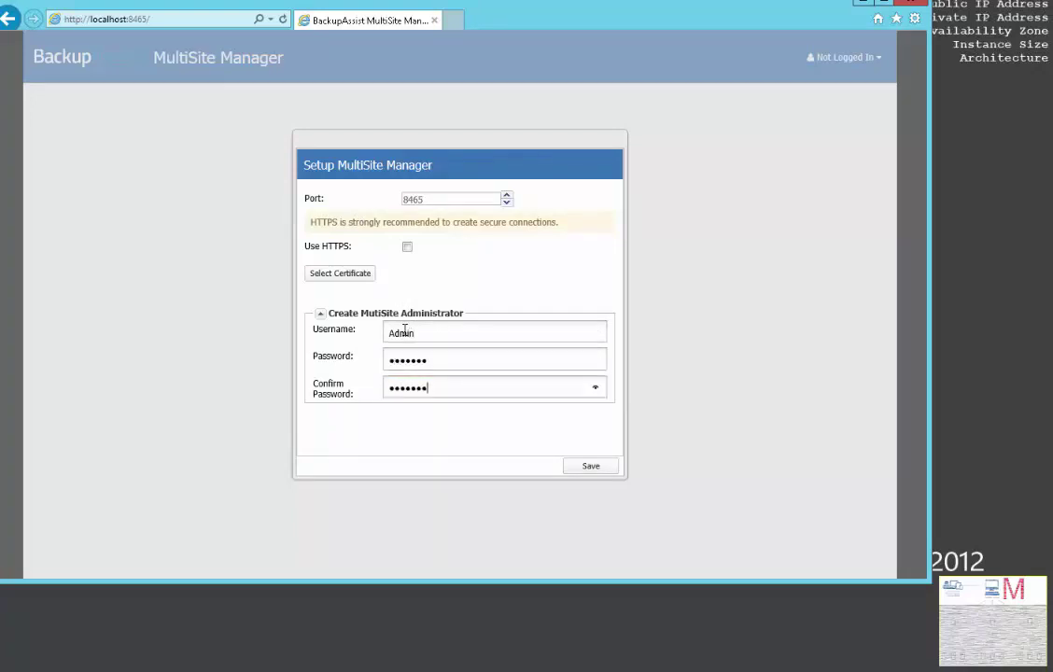
Enable HTTPS with the EC2-CortexIT-WN certificate on port 8465 and save the setup
{"action": "left_click", "coordinate": [408, 247]}
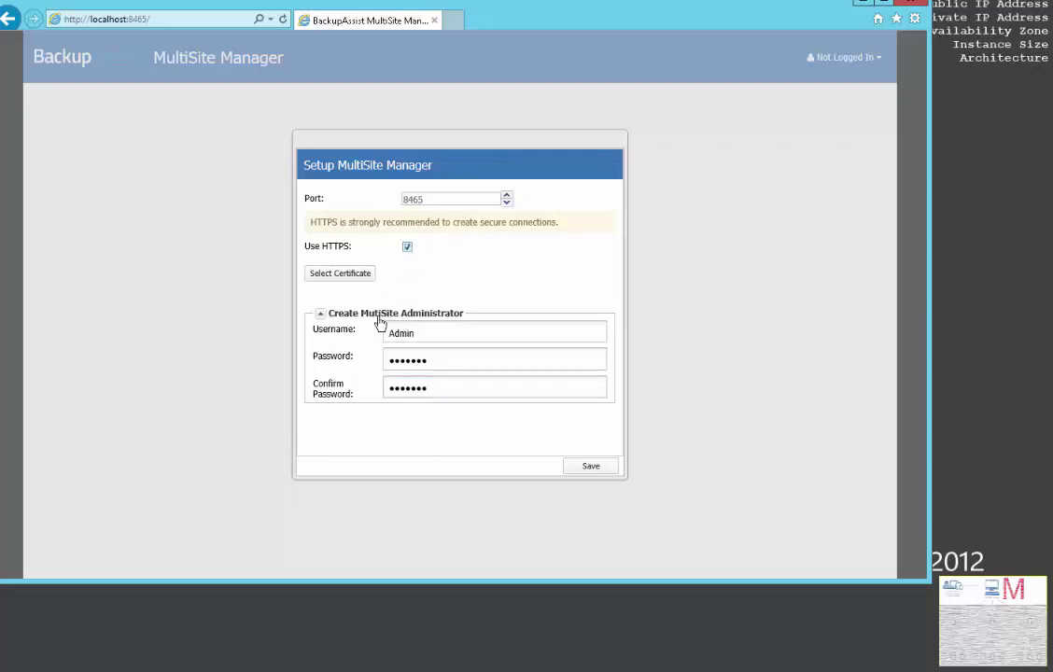
{"action": "left_click", "coordinate": [341, 276]}
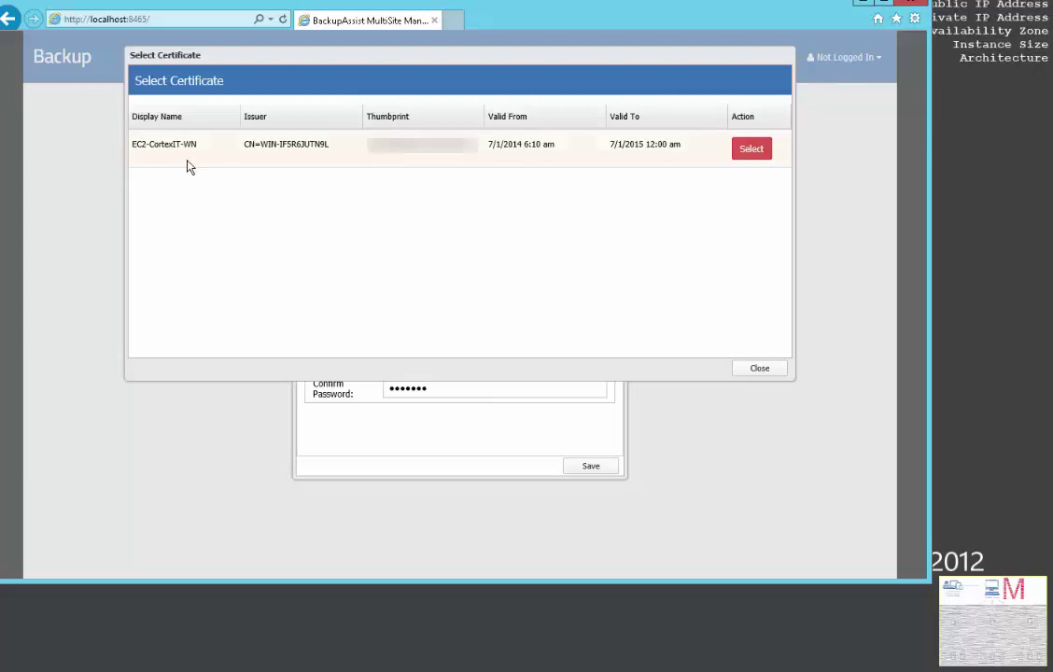
{"action": "left_click", "coordinate": [749, 154]}
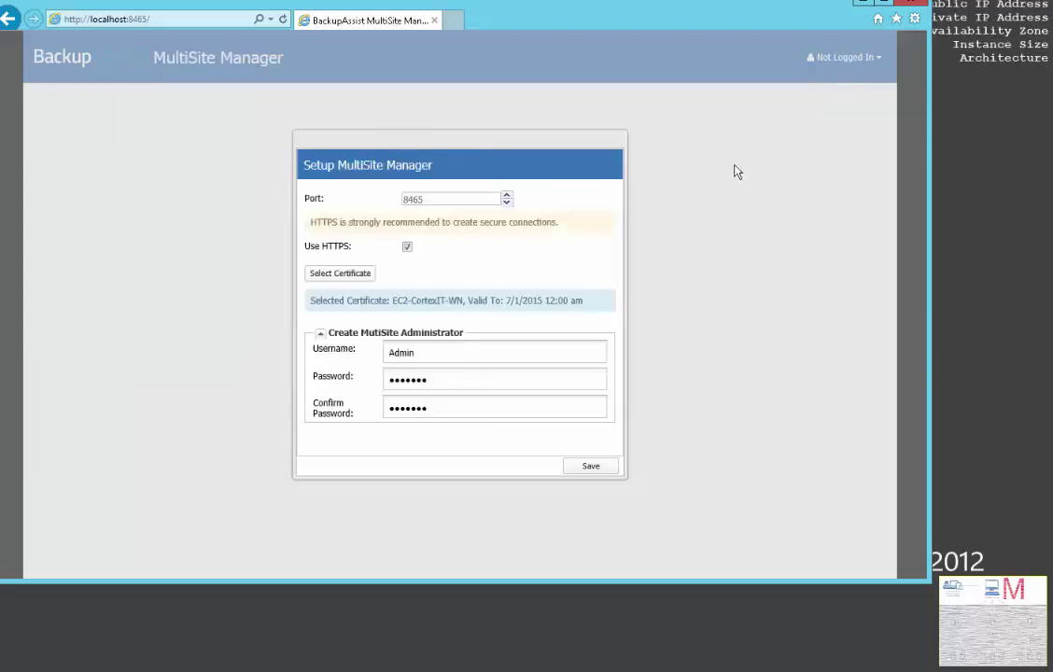
{"action": "left_click", "coordinate": [590, 468]}
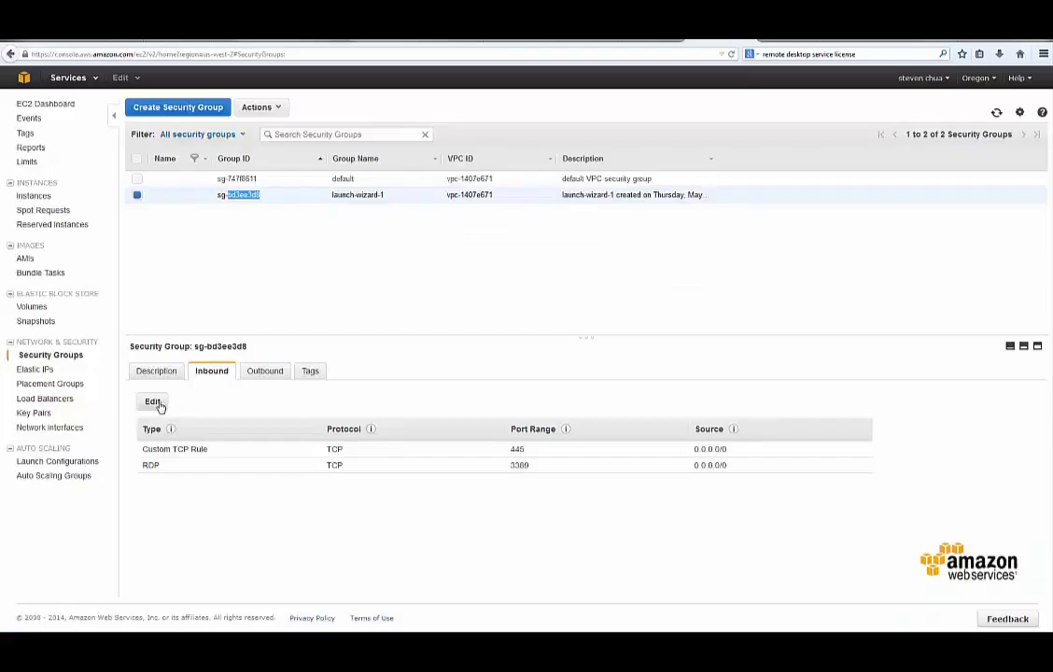
Add a Custom TCP inbound rule for port 8465 from Anywhere to launch-wizard-1 and save it
{"action": "left_click", "coordinate": [153, 402]}
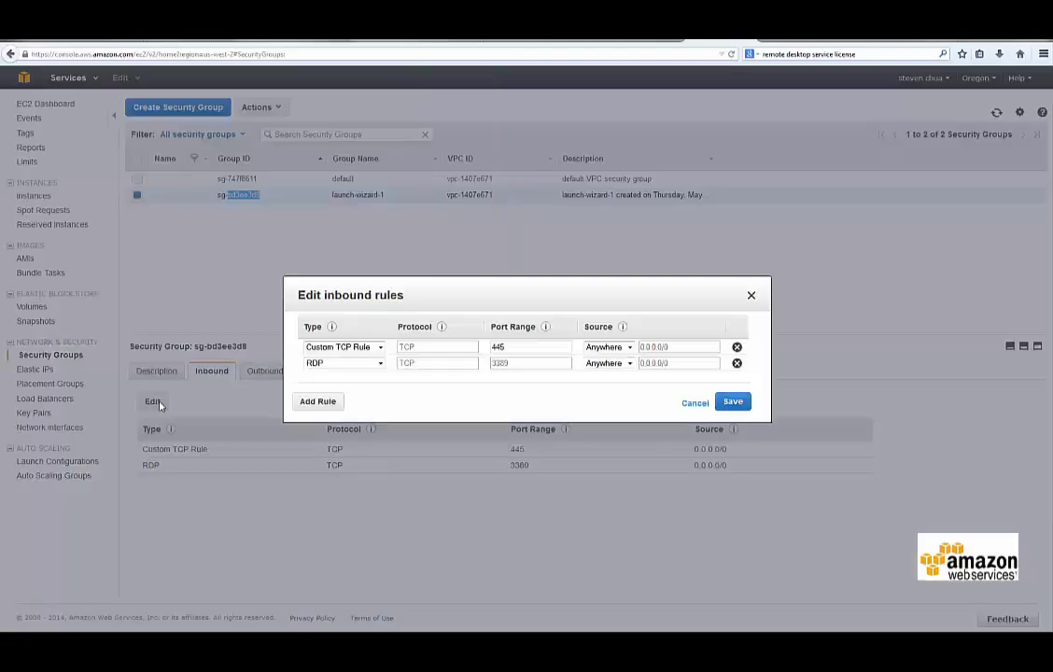
{"action": "left_click", "coordinate": [306, 402]}
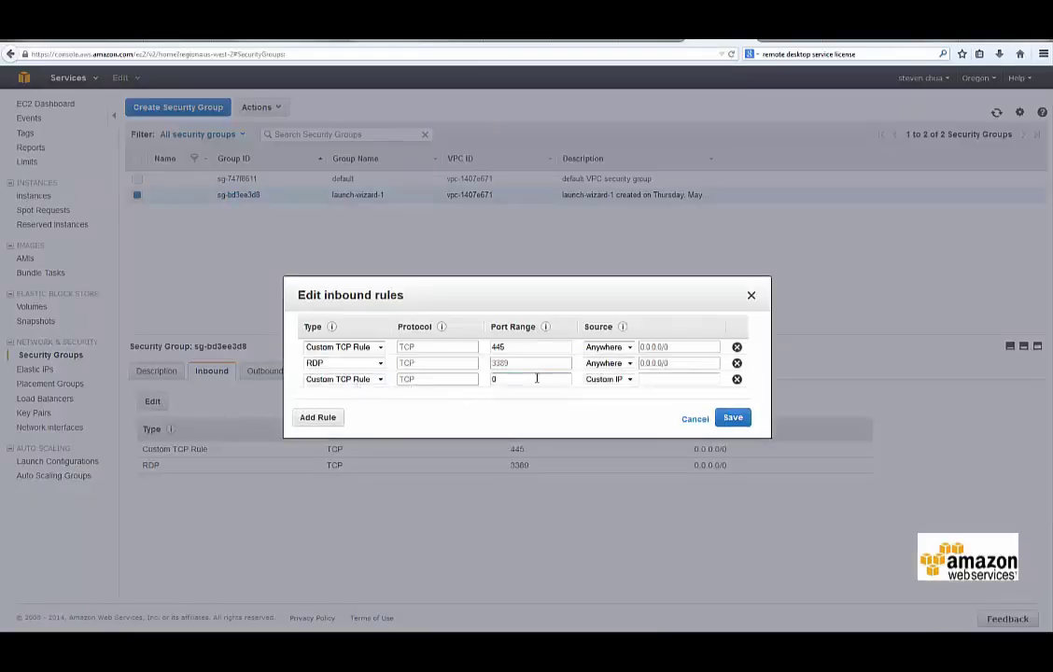
{"action": "left_click_drag", "start_coordinate": [496, 379], "coordinate": [483, 386]}
{"action": "type", "text": "8465"}
{"action": "left_click", "coordinate": [629, 379]}
{"action": "left_click", "coordinate": [615, 389]}
{"action": "left_click", "coordinate": [727, 419]}
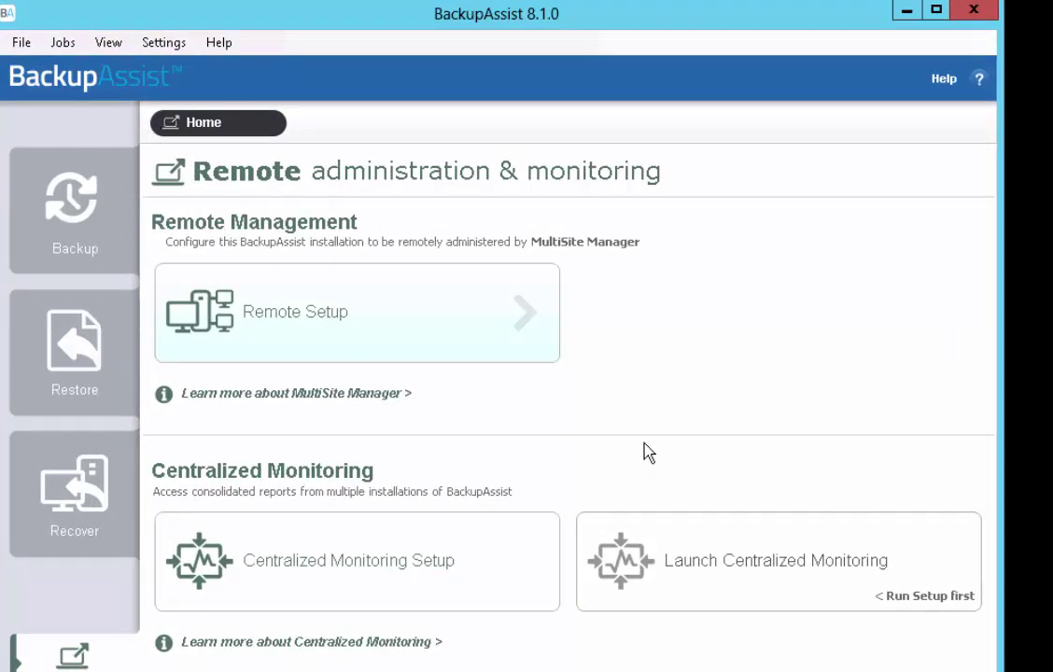
Enable remote management as a Site Controller on port 8464 and show its empty MultiSite Manager registrations
{"action": "left_click", "coordinate": [390, 319]}
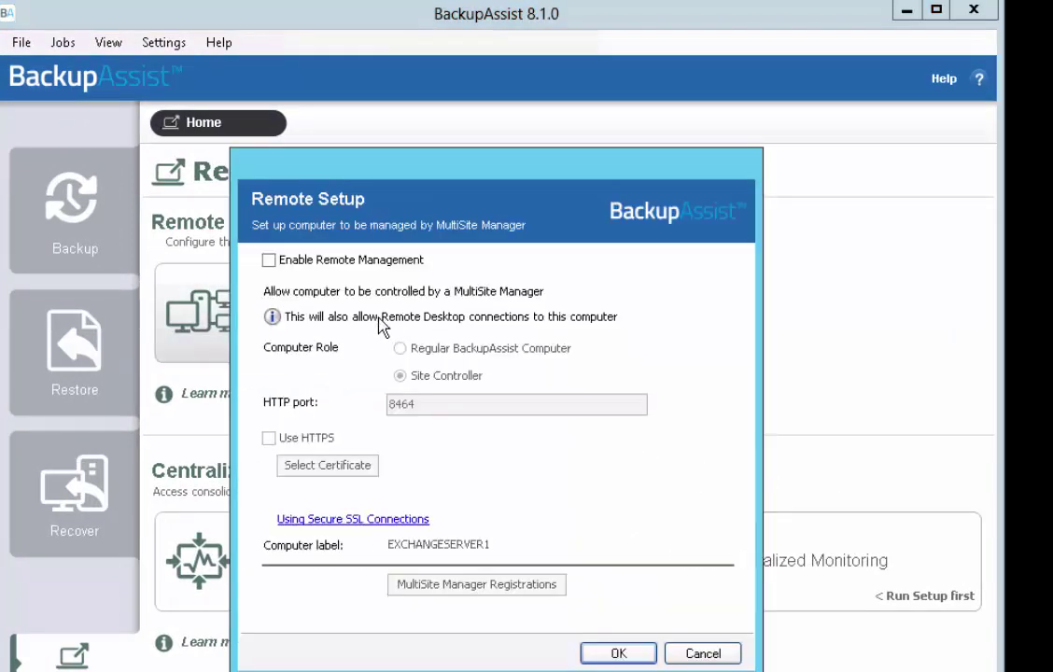
{"action": "left_click", "coordinate": [316, 265]}
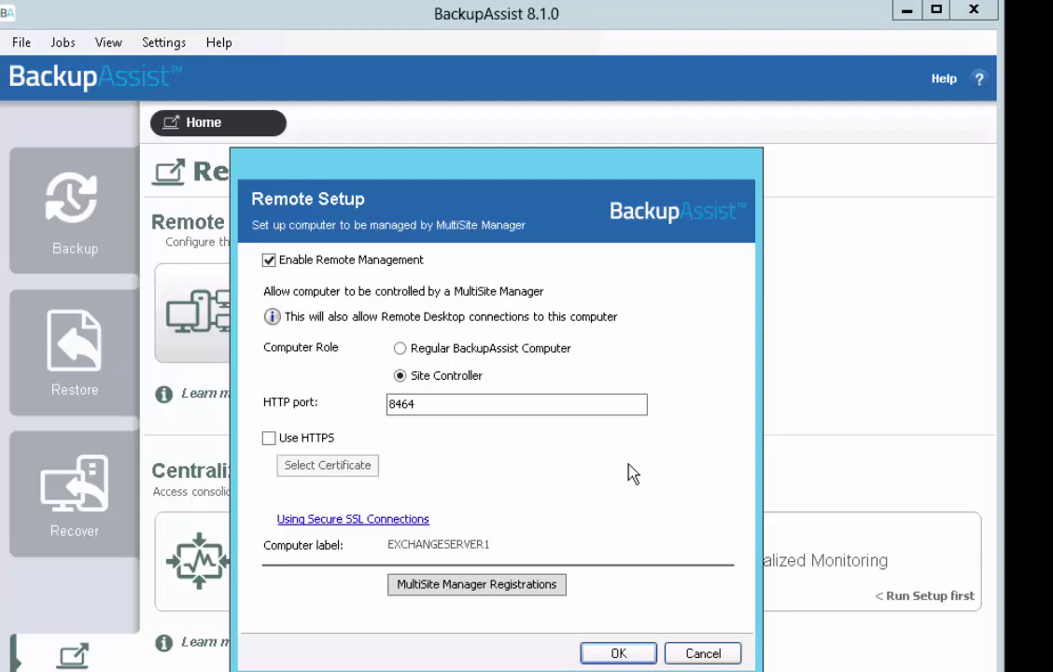
{"action": "left_click", "coordinate": [539, 587]}
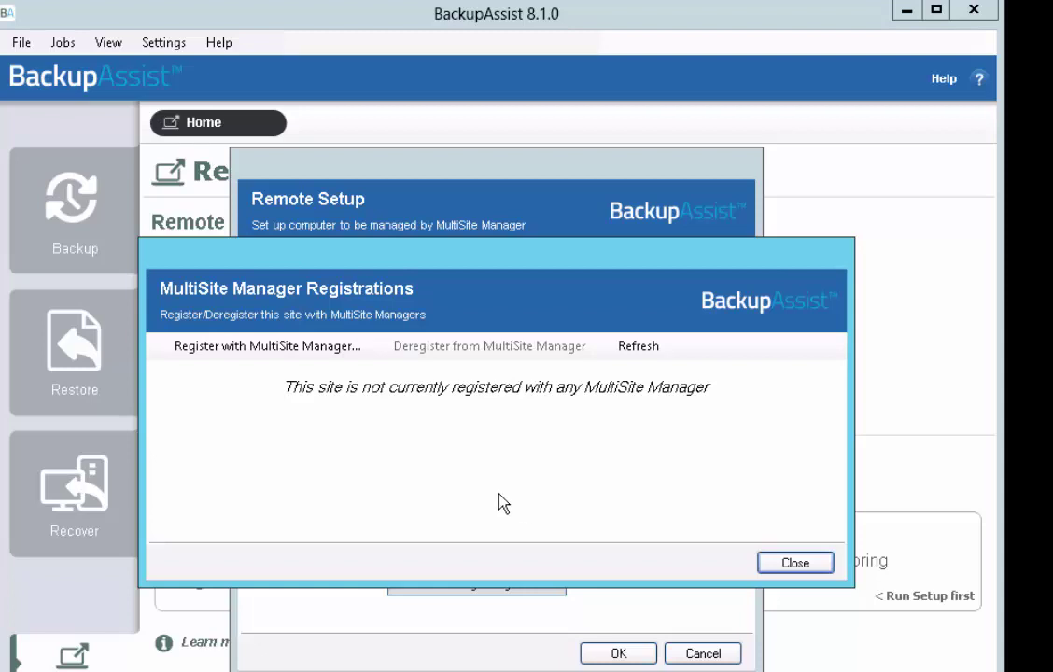
Register the site as 'Sydney' with the MultiSite Manager's IP over HTTPS, accepting the certificate warning
{"action": "left_click", "coordinate": [377, 347]}
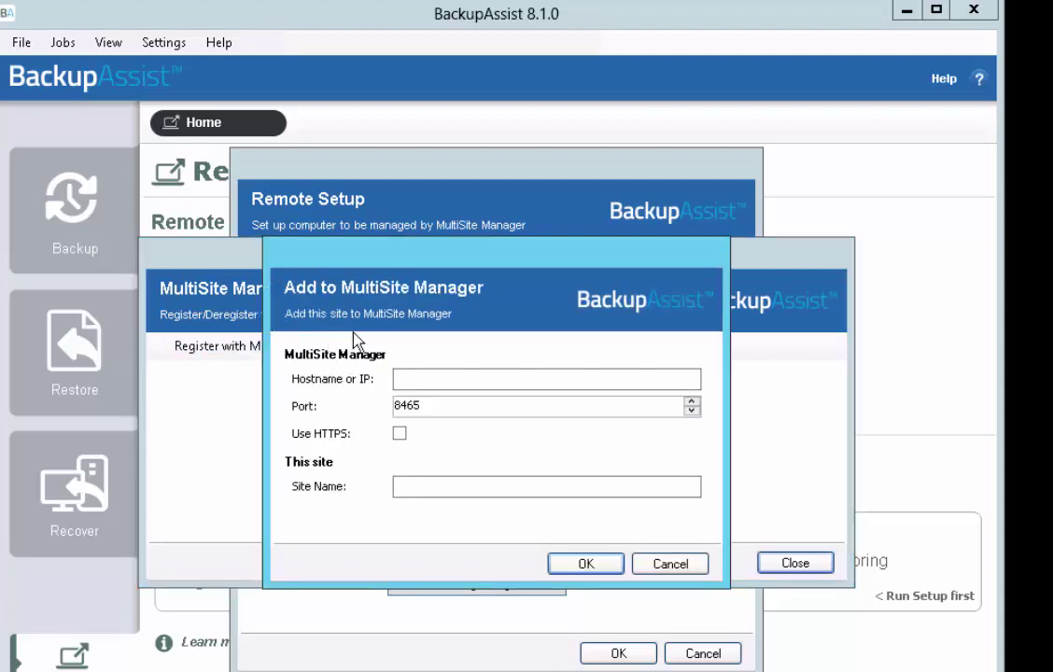
{"action": "left_click", "coordinate": [438, 374]}
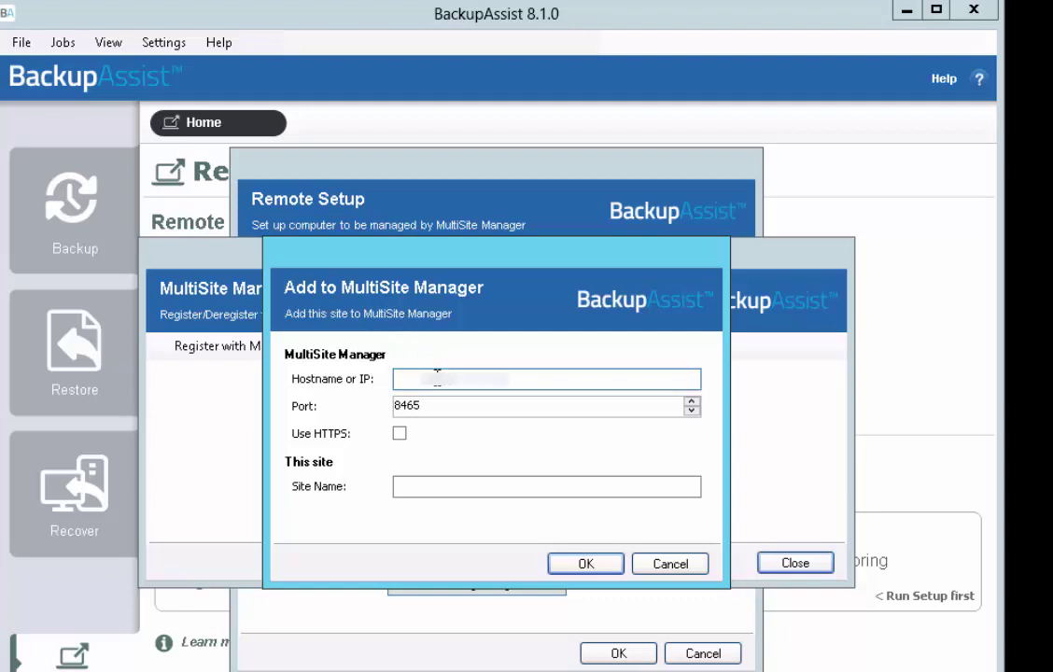
{"action": "key", "text": "ctrl+v"}
{"action": "left_click", "coordinate": [400, 435]}
{"action": "left_click", "coordinate": [405, 490]}
{"action": "type", "text": "Sydney"}
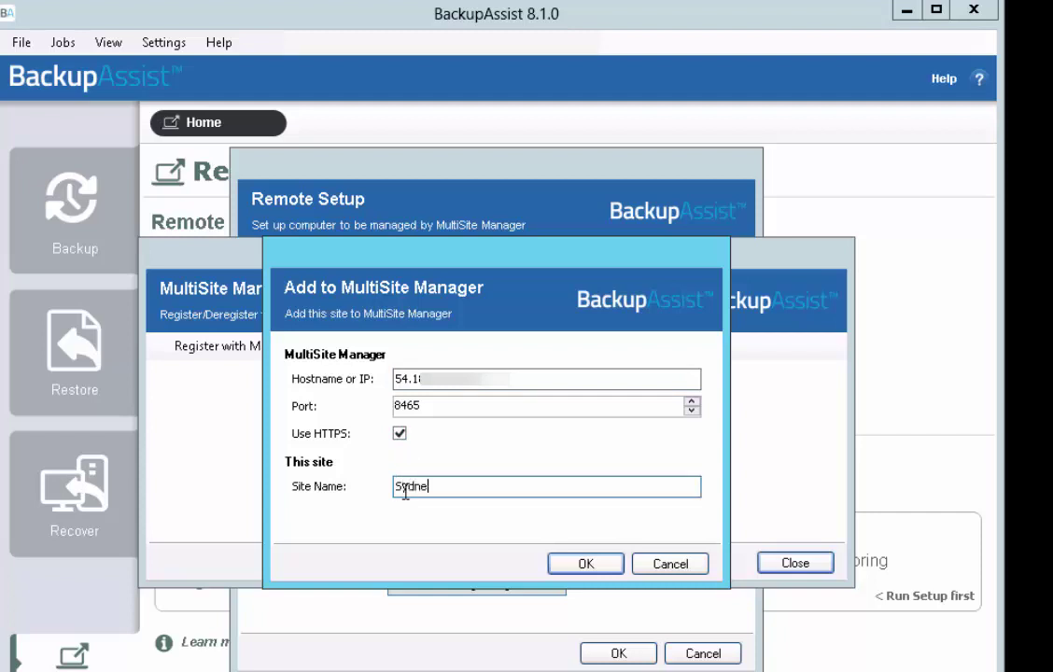
{"action": "left_click", "coordinate": [578, 560]}
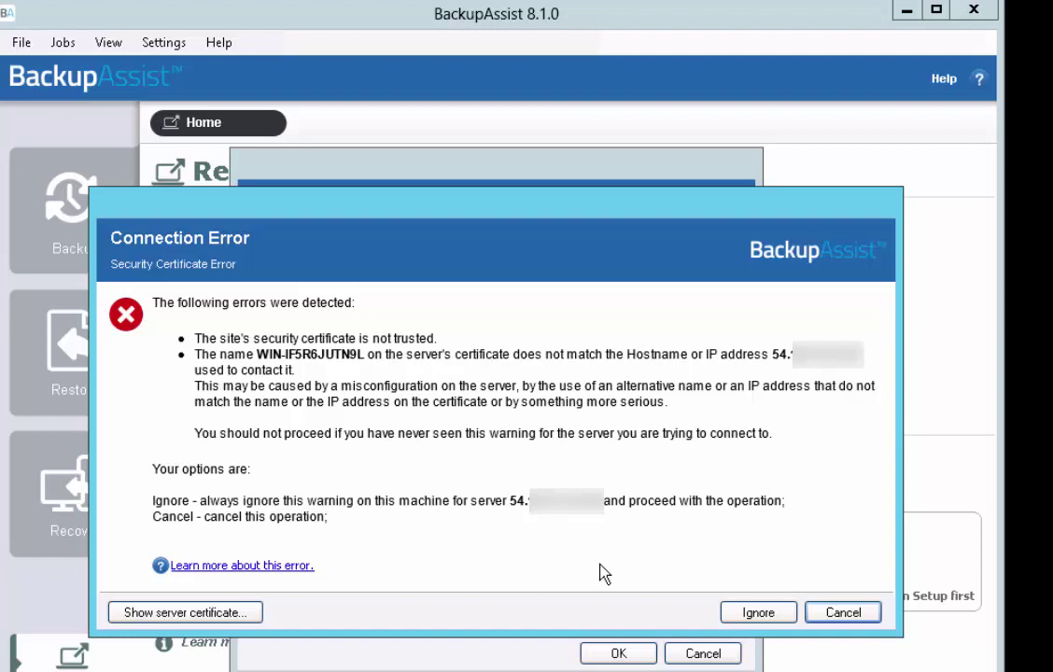
{"action": "left_click", "coordinate": [745, 614]}
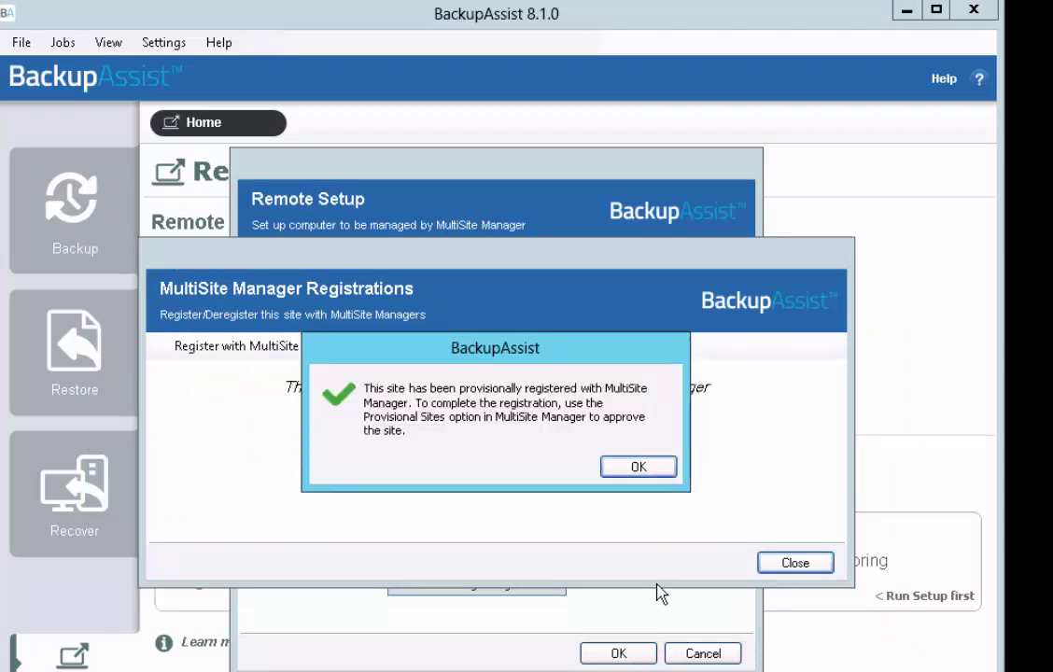
Dismiss the provisional registration message and close the registrations list and Remote Setup
{"action": "left_click", "coordinate": [664, 470]}
{"action": "left_click", "coordinate": [791, 564]}
{"action": "left_click", "coordinate": [635, 655]}
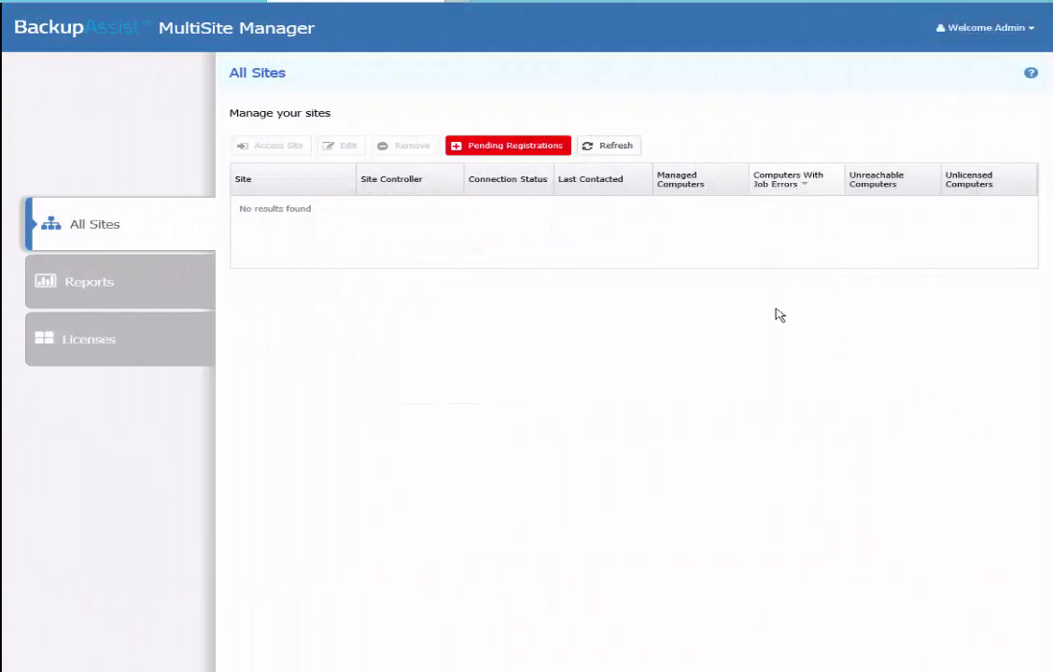
Approve the pending Sydney site registration in MultiSite Manager
{"action": "left_click", "coordinate": [544, 149]}
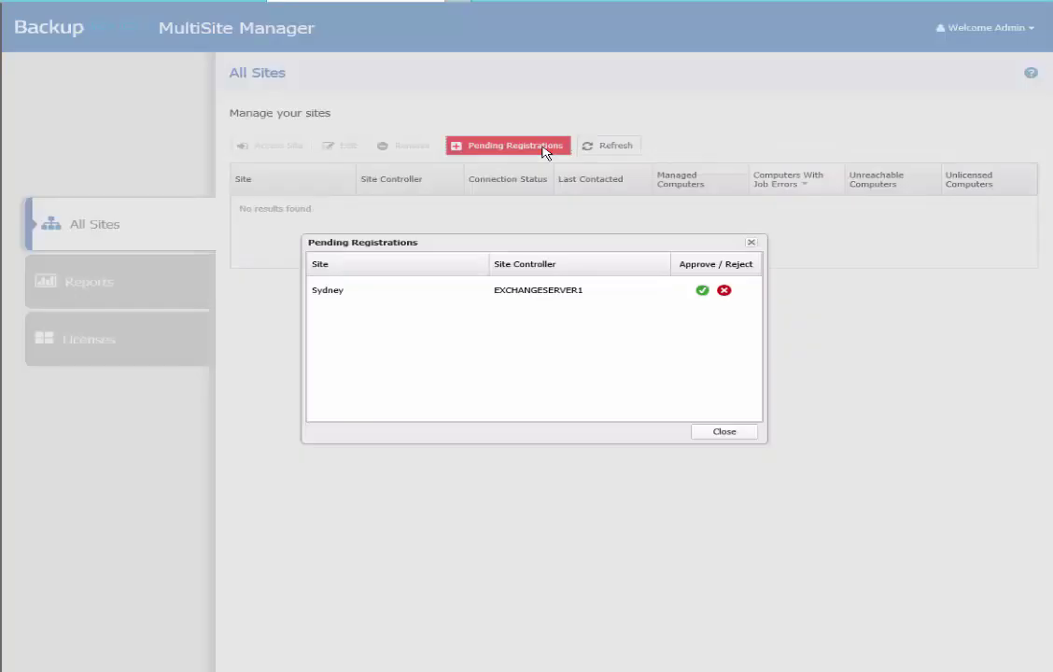
{"action": "left_click", "coordinate": [701, 292]}
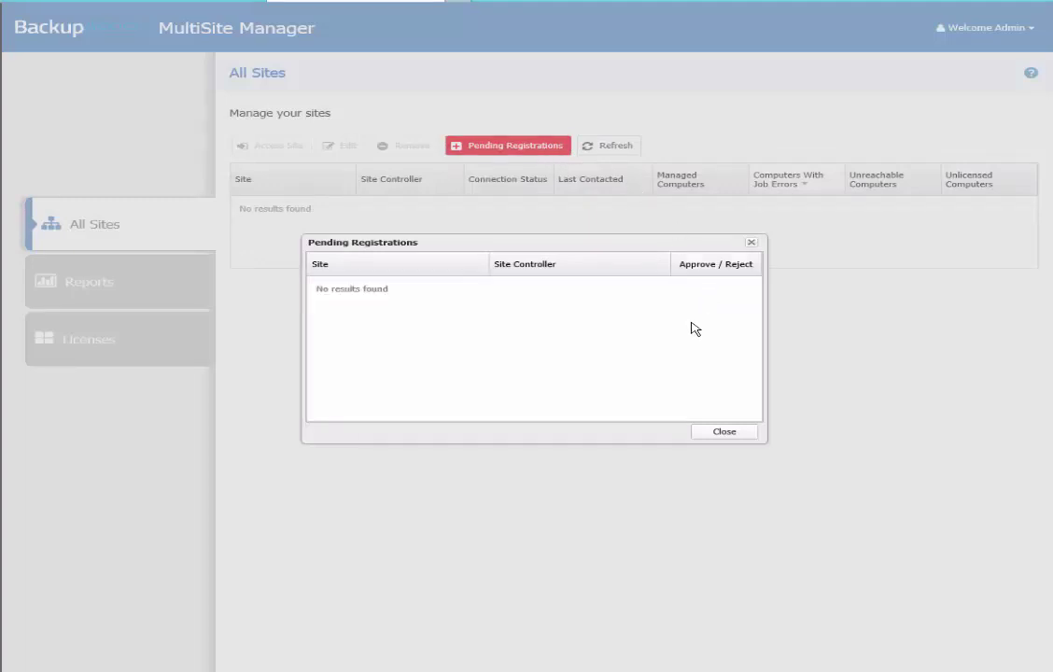
{"action": "left_click", "coordinate": [723, 434]}
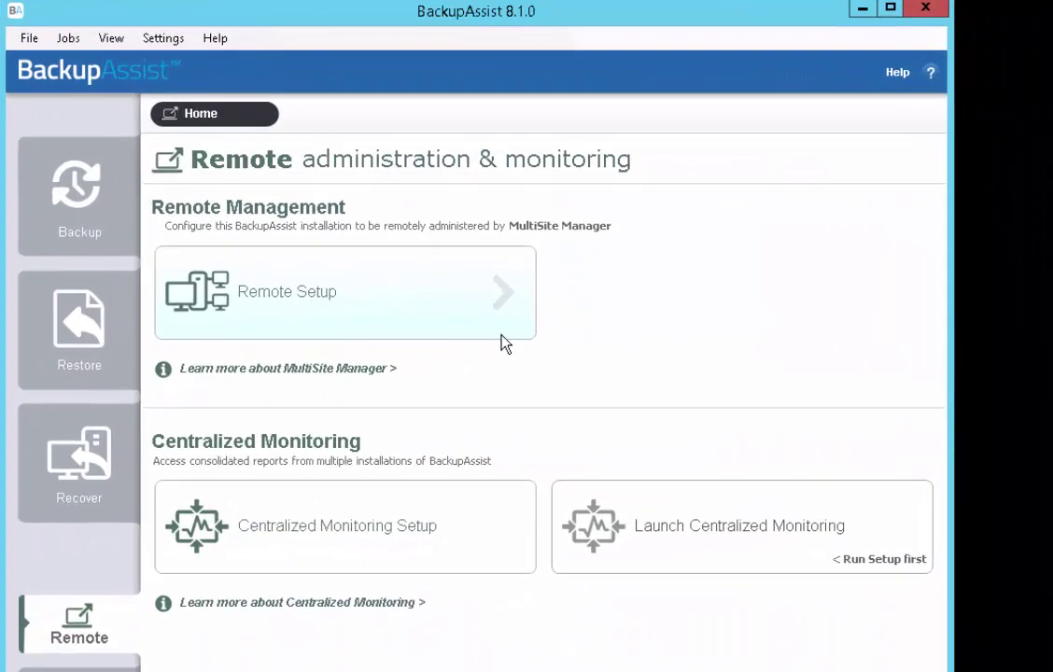
Enable remote management on SQLSERVER3, keeping the Regular BackupAssist Computer role
{"action": "left_click", "coordinate": [457, 305]}
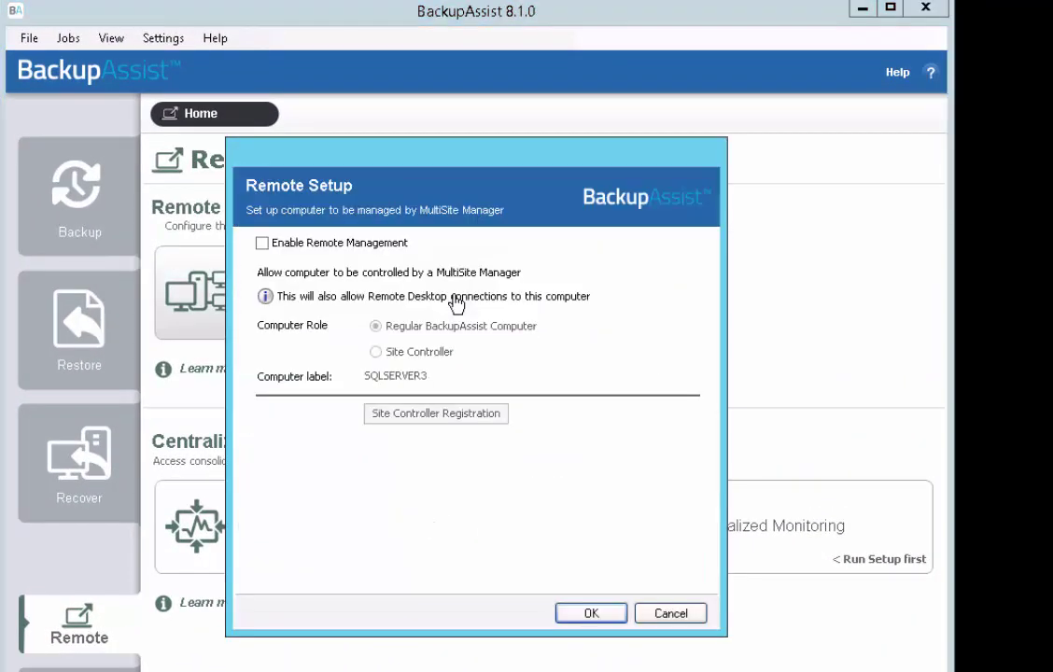
{"action": "left_click", "coordinate": [324, 244]}
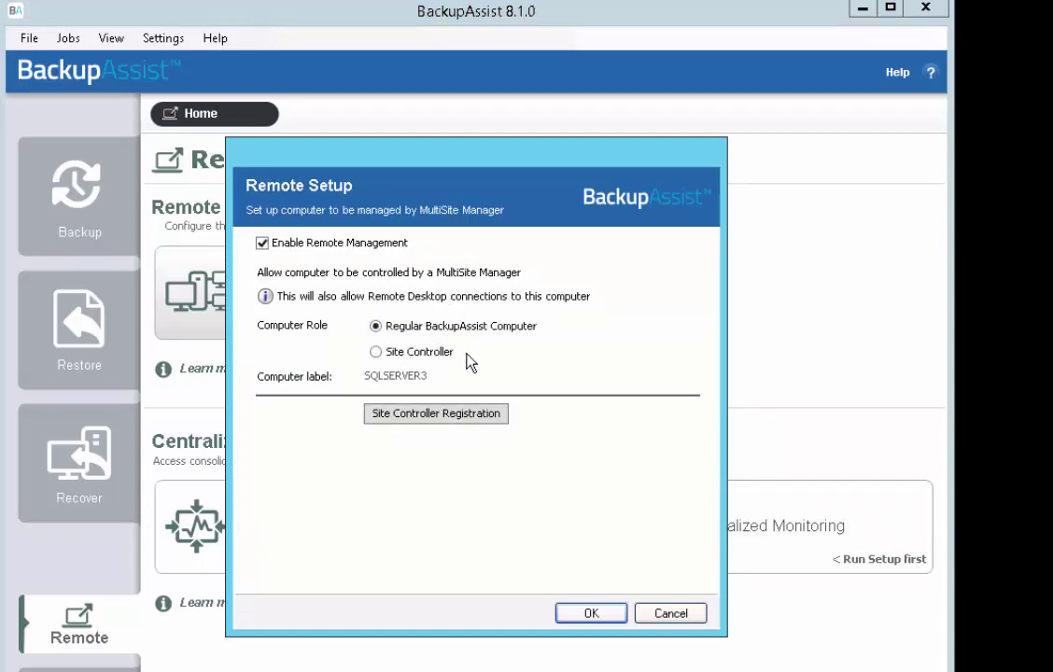
Register SQLSERVER3 with the site controller's IP on port 8464, commented 'SQL server 3'
{"action": "left_click", "coordinate": [439, 422]}
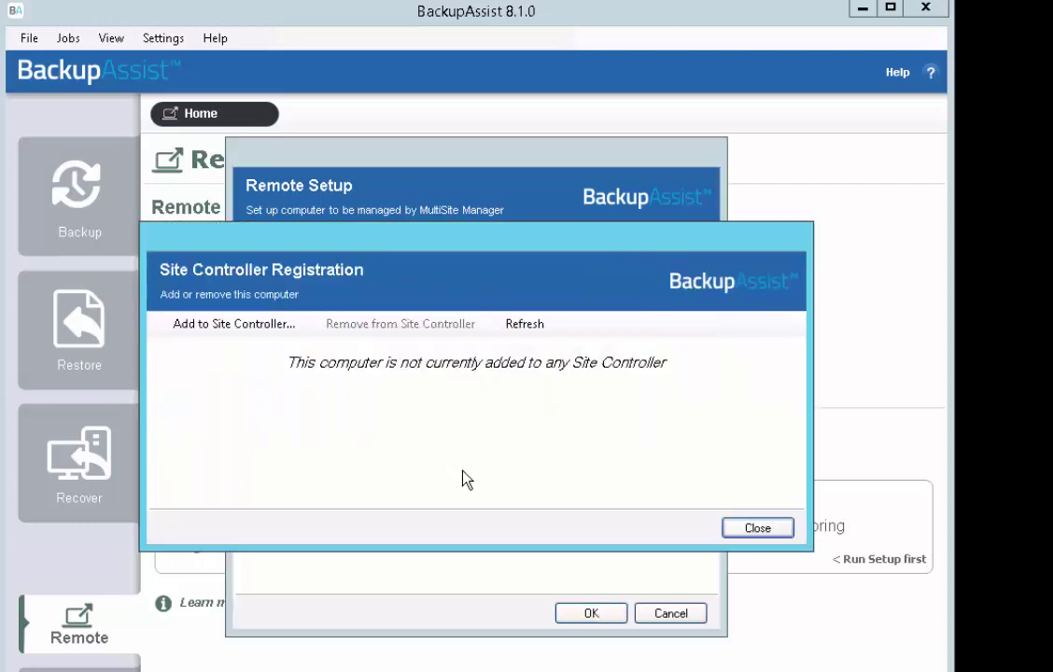
{"action": "left_click", "coordinate": [235, 323]}
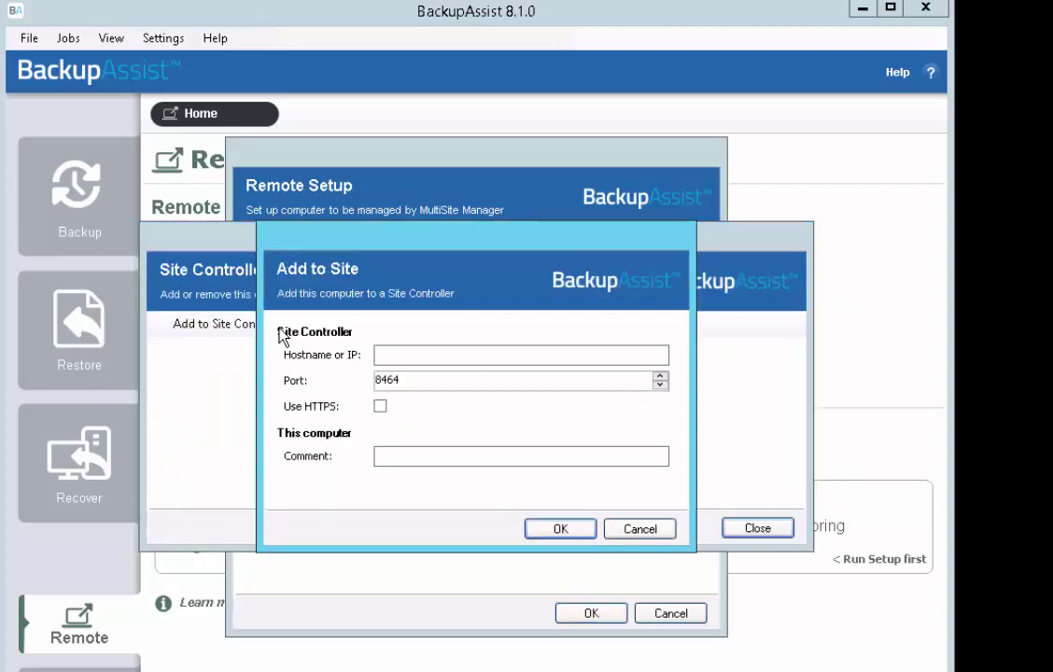
{"action": "left_click", "coordinate": [382, 354]}
{"action": "key", "text": "ctrl+v"}
{"action": "type", "text": "192."}
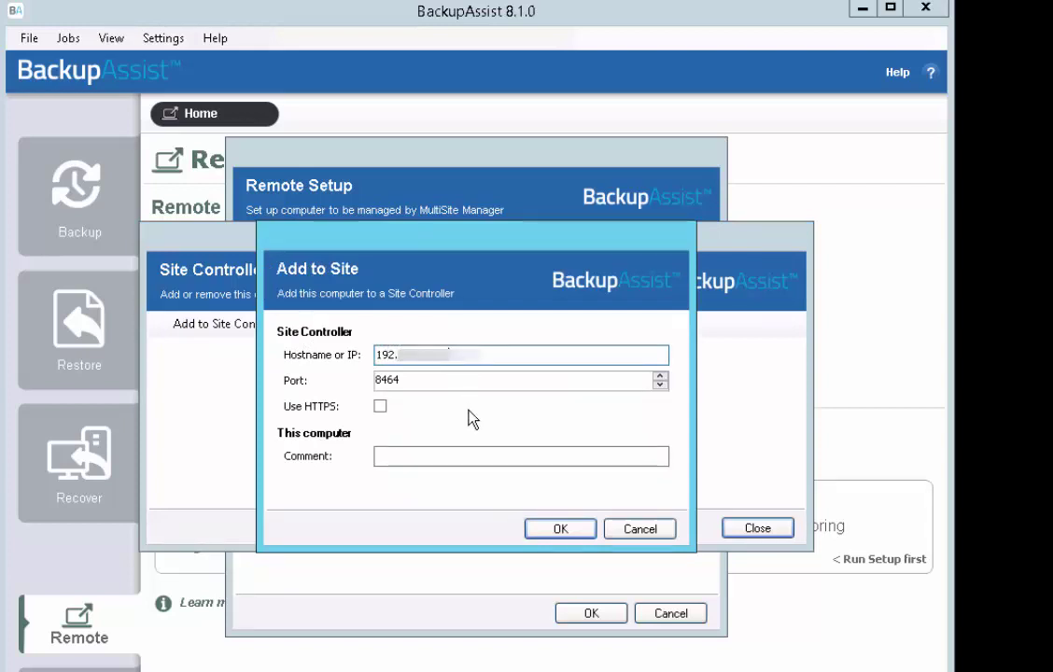
{"action": "left_click", "coordinate": [491, 456]}
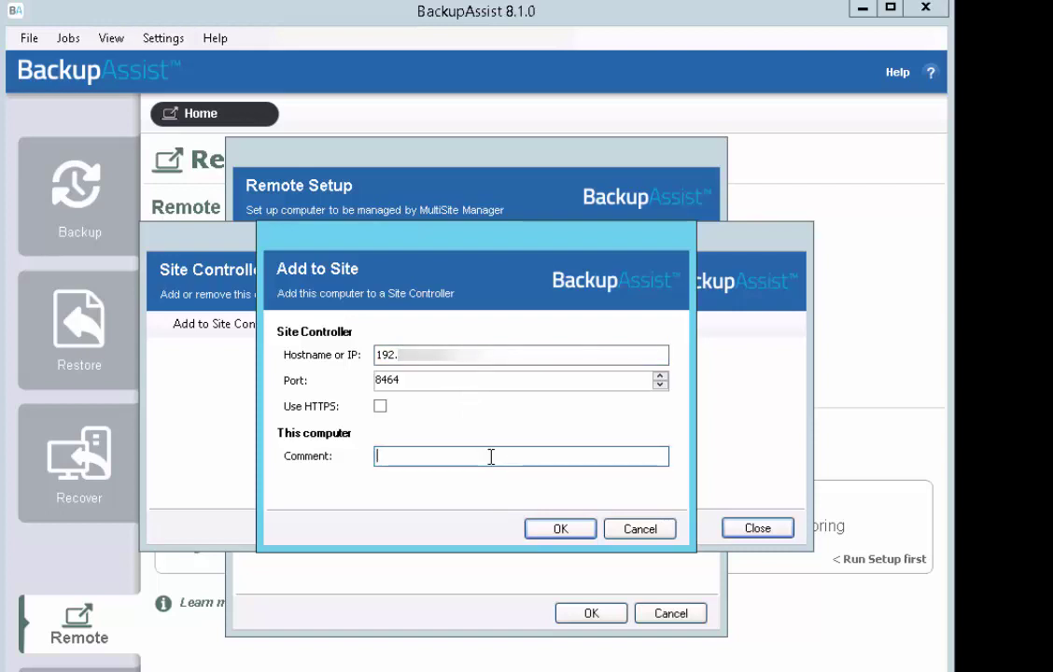
{"action": "type", "text": "SQL server 3"}
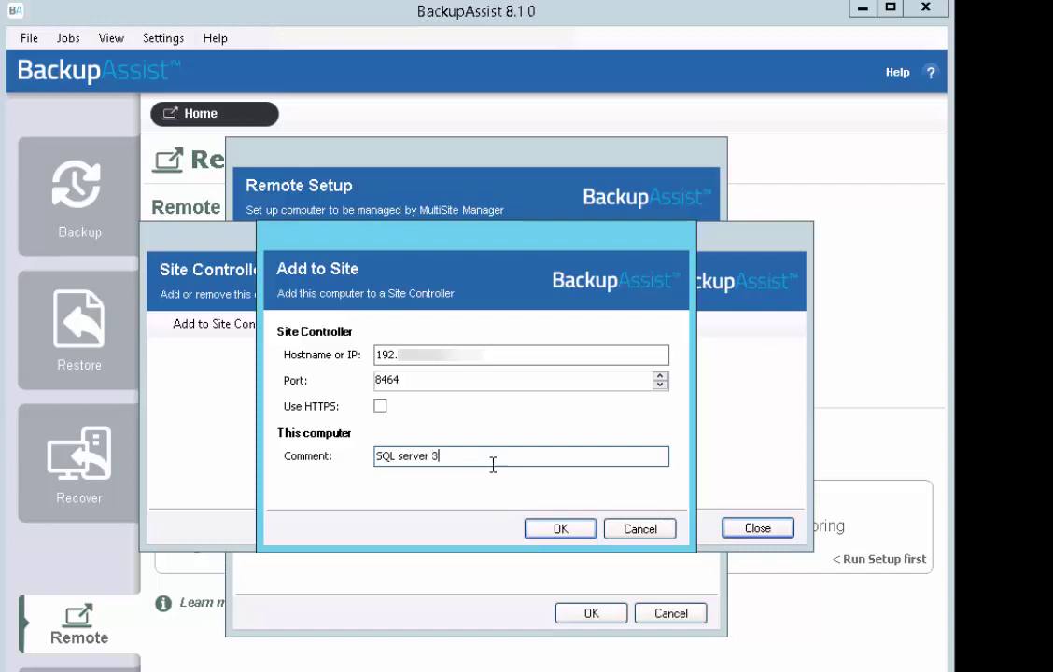
{"action": "left_click", "coordinate": [562, 529]}
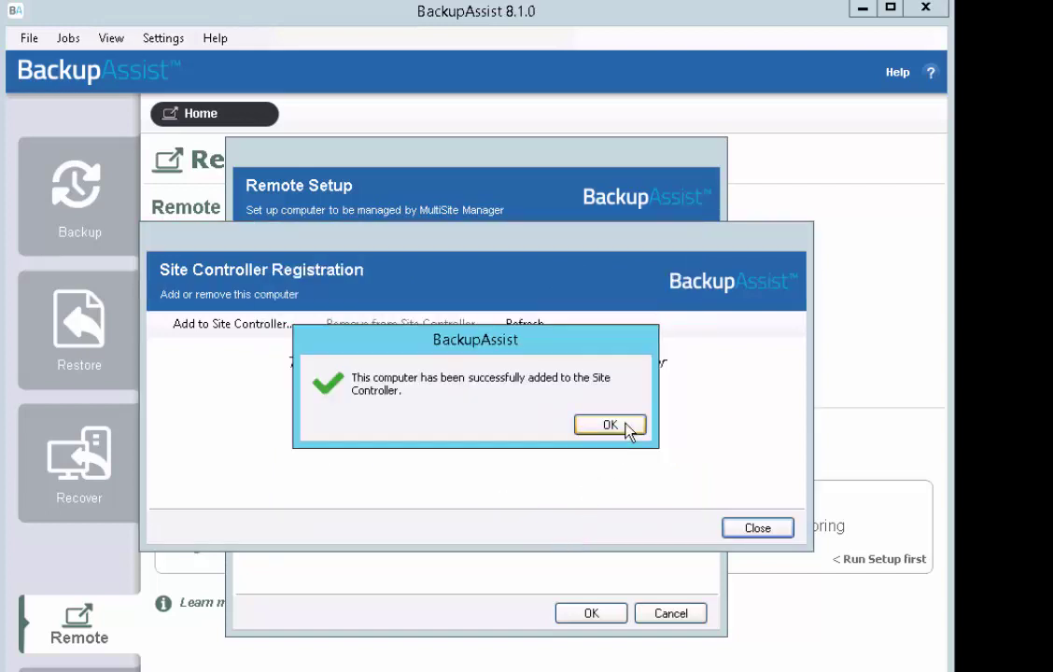
{"action": "left_click", "coordinate": [609, 425]}
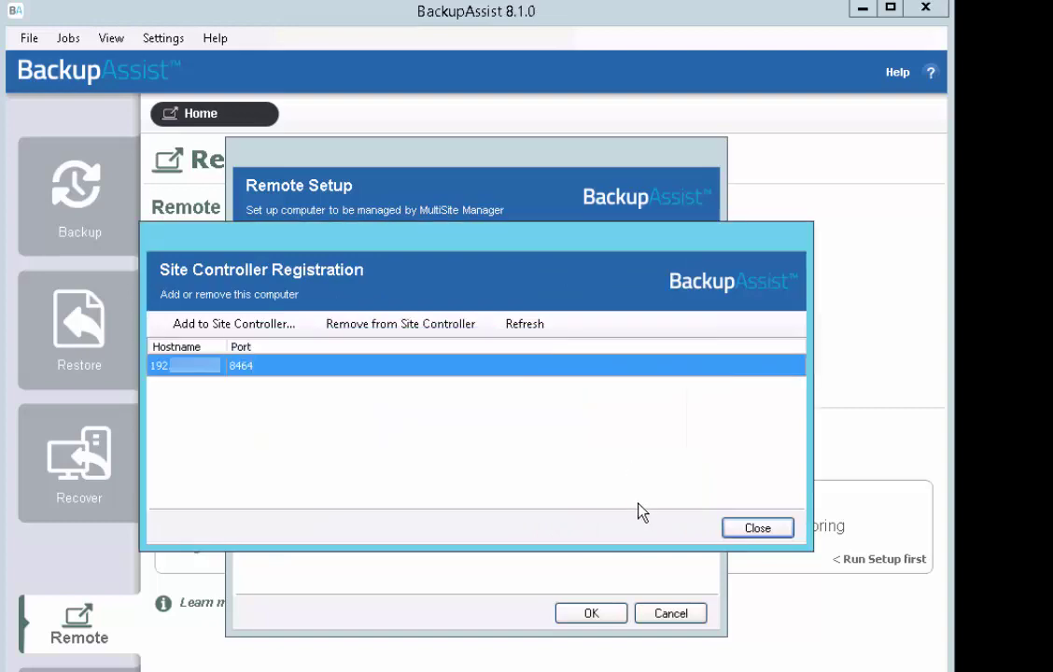
{"action": "left_click", "coordinate": [752, 528]}
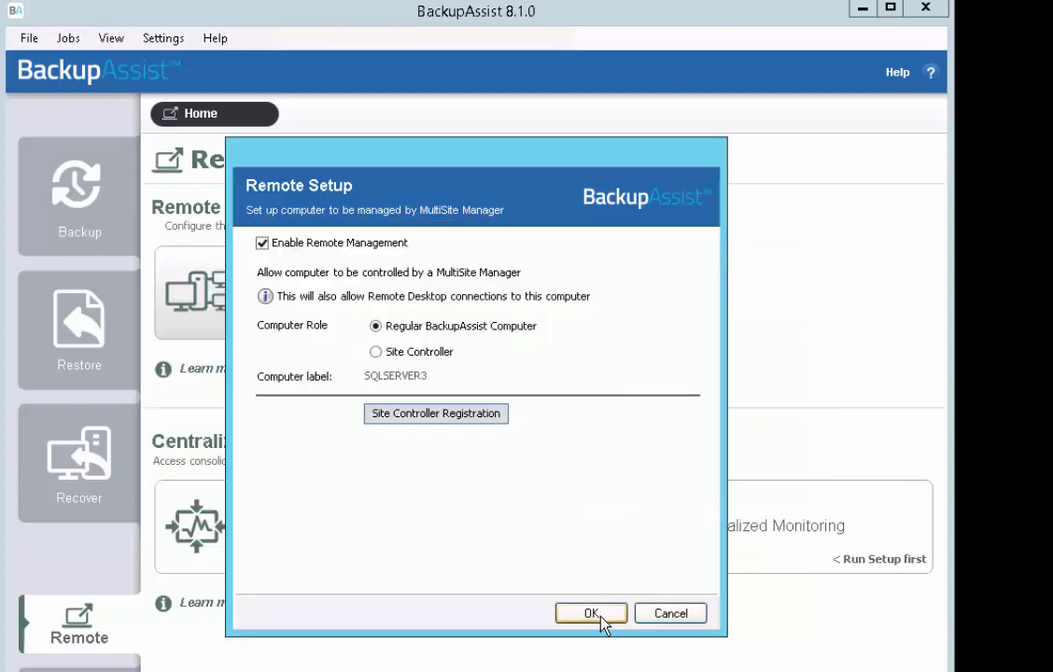
Save and close the Remote Setup settings on SQLSERVER3
{"action": "left_click", "coordinate": [601, 617]}
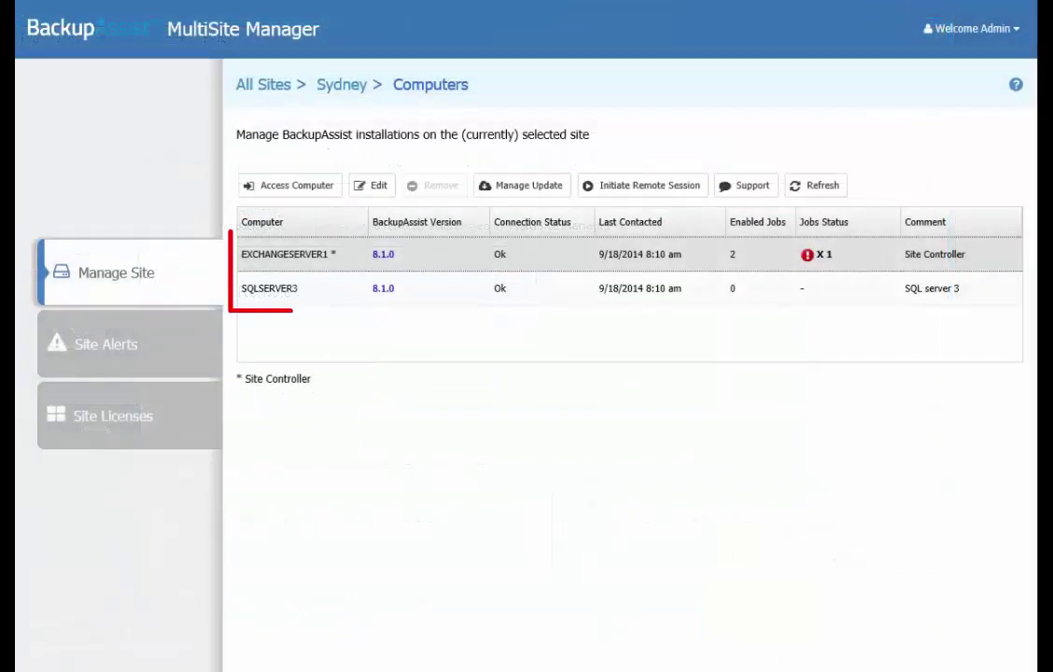